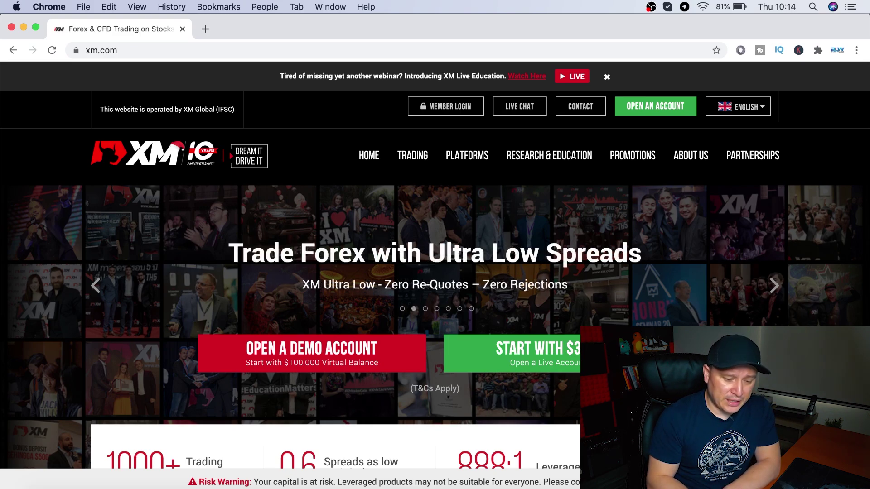
- Go to XM.com's MT4 for Mac page from the Platforms menu and scroll down to its Download button
scroll(678, 273, "down", 3)
scroll(679, 273, "up", 3)
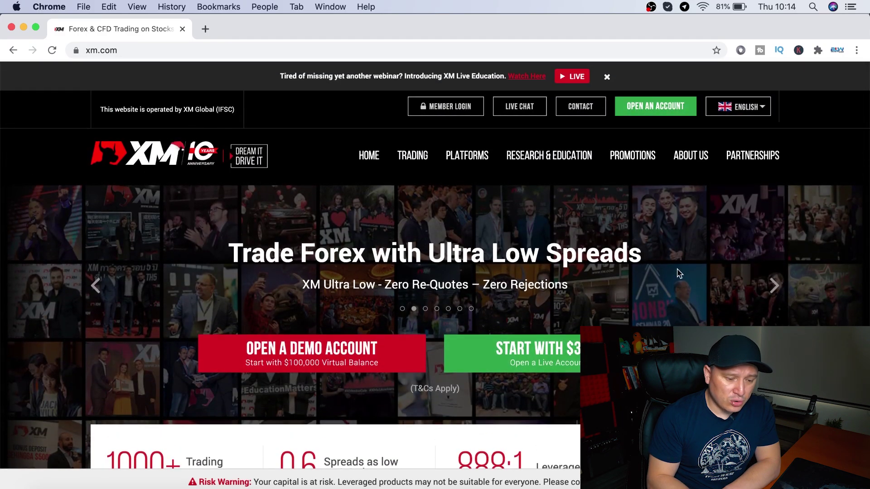
mouse_move(473, 163)
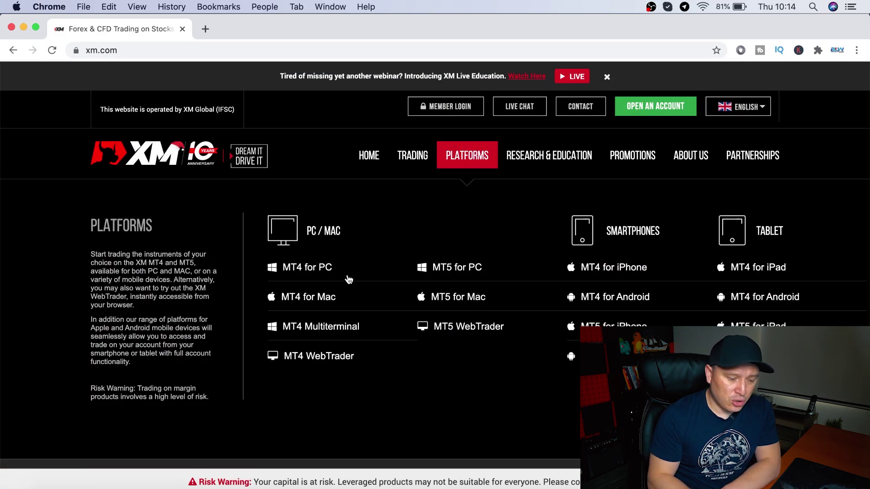
left_click(305, 300)
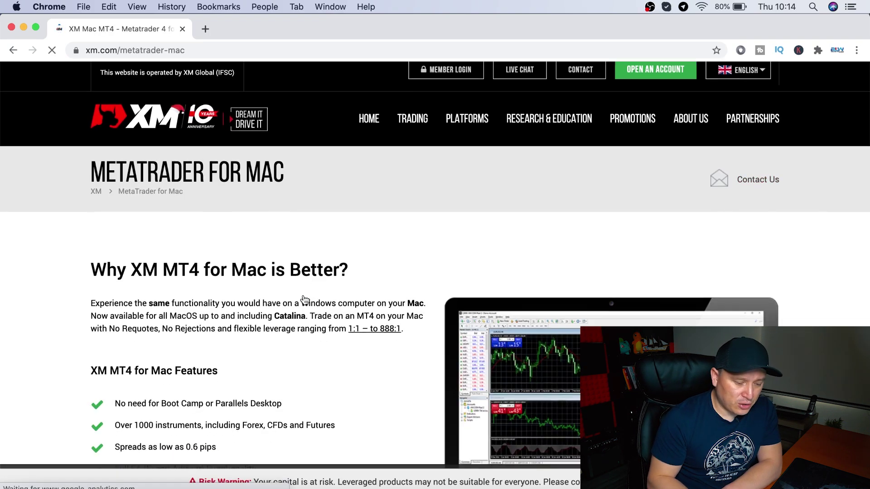
scroll(305, 300, "down", 2)
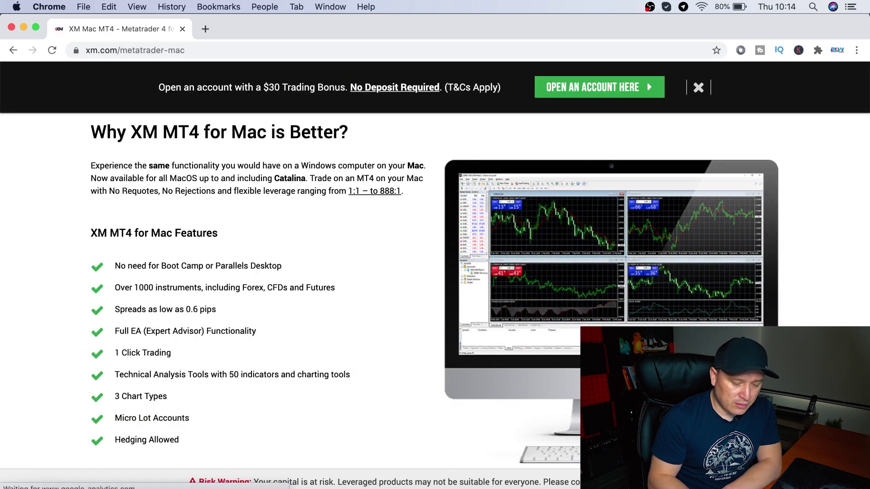
scroll(241, 351, "down", 2)
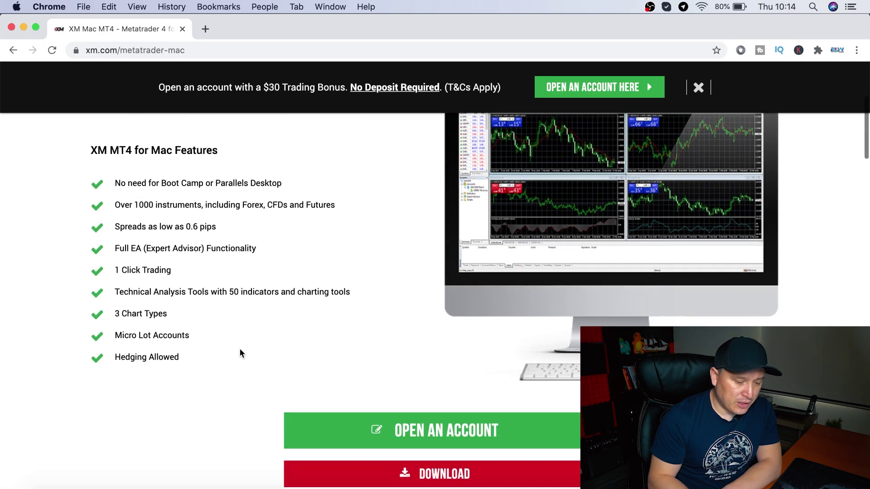
scroll(241, 352, "down", 3)
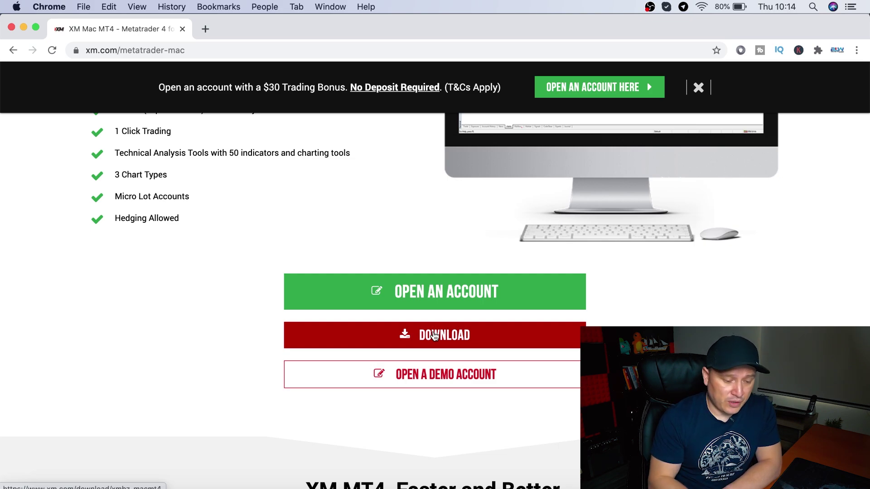
- Download the XMGlobal MT4.pkg installer and look through the Mac install instructions while it downloads
left_click(434, 336)
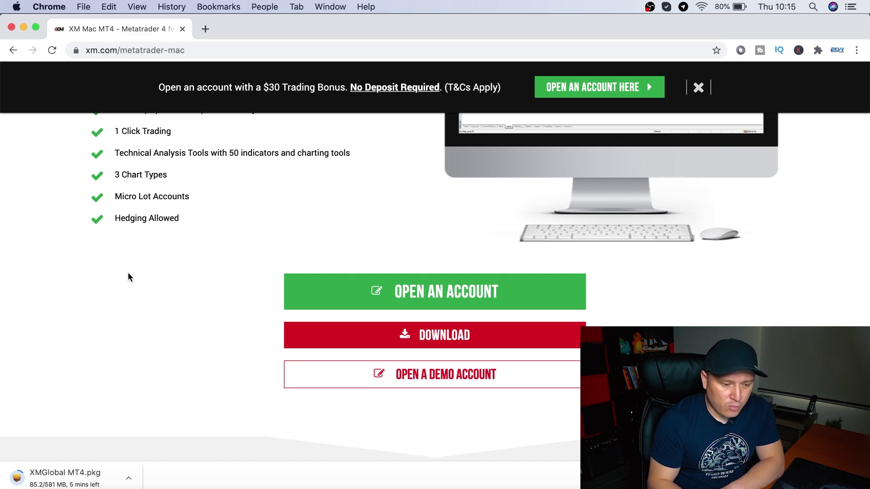
scroll(128, 274, "up", 1)
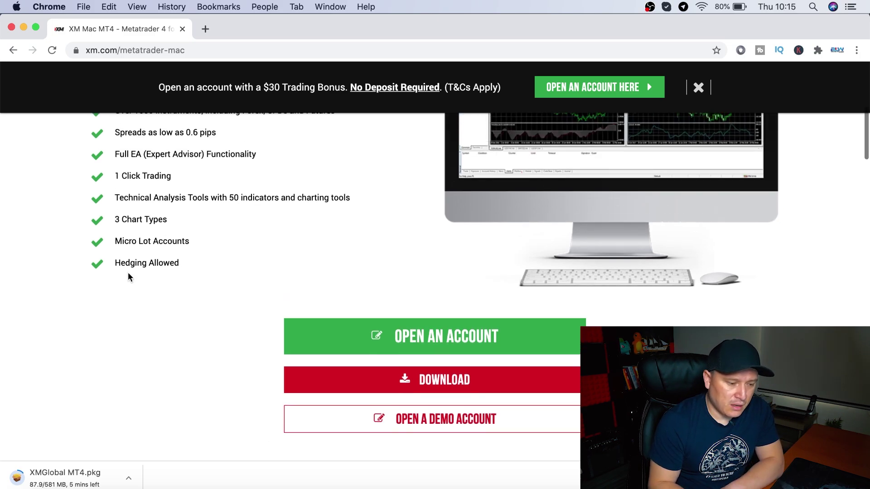
scroll(129, 274, "down", 3)
scroll(128, 273, "down", 10)
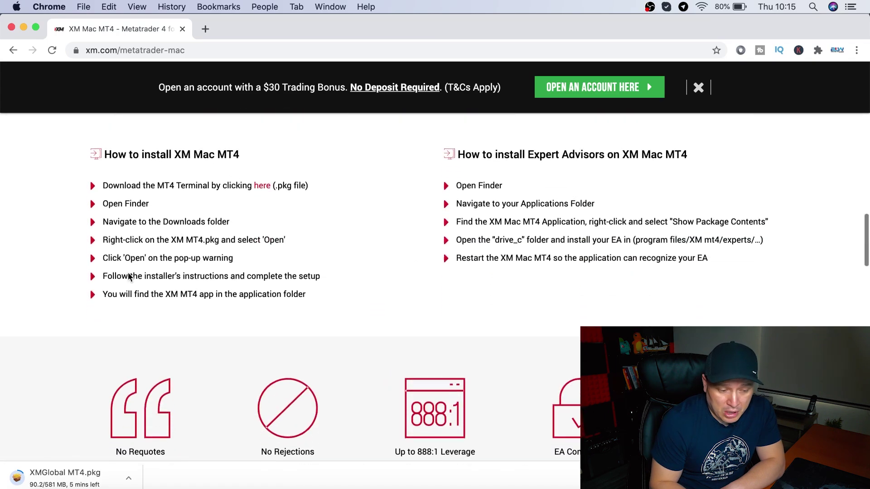
scroll(128, 274, "up", 5)
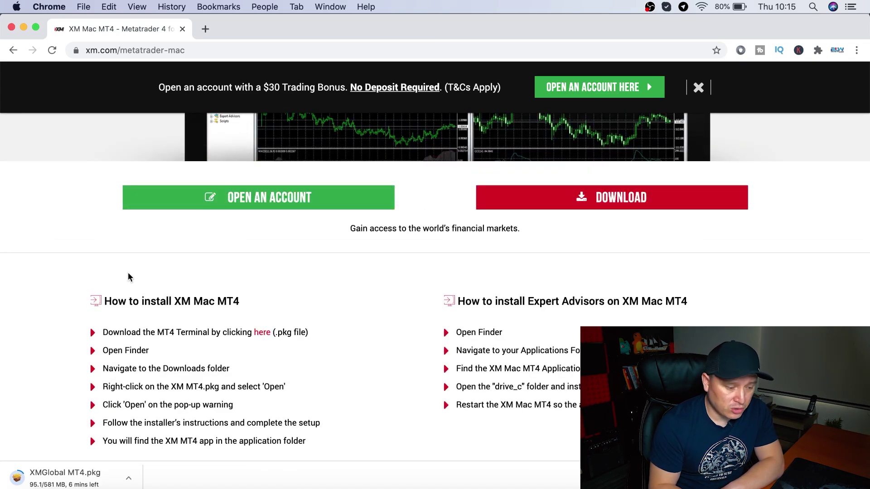
scroll(129, 274, "down", 7)
scroll(128, 278, "up", 20)
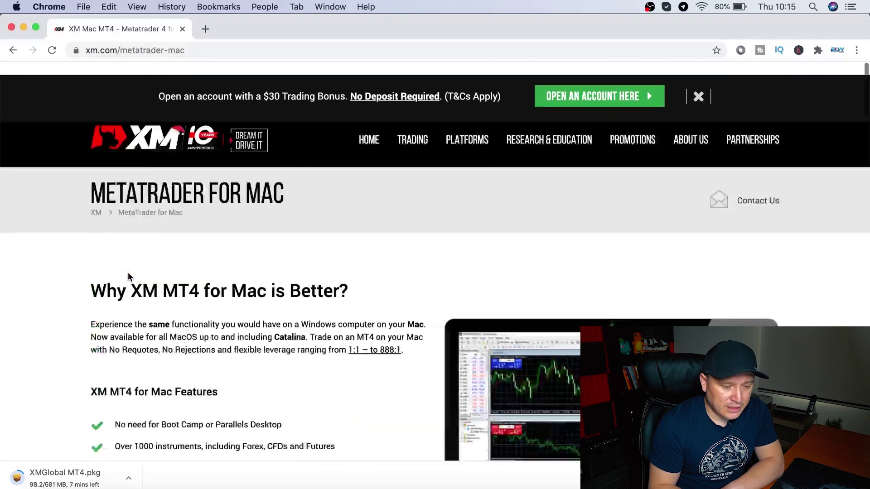
scroll(129, 277, "down", 2)
scroll(129, 277, "down", 2)
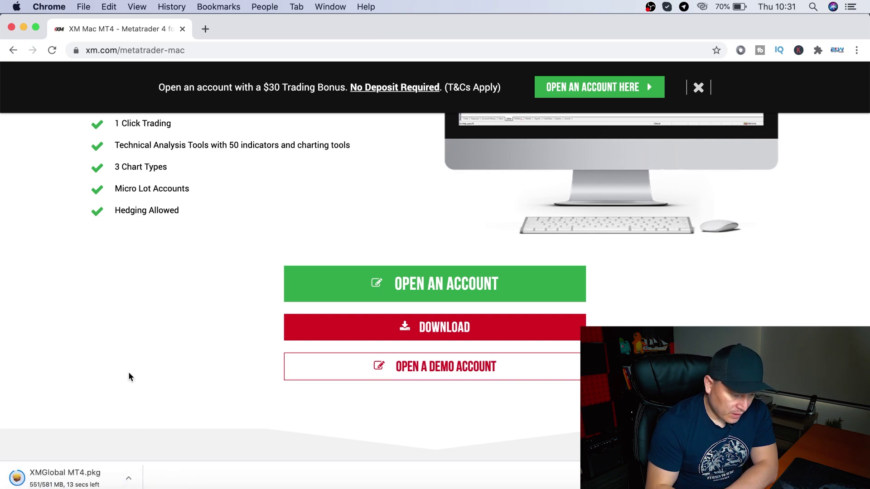
- Try opening the downloaded XMGlobal MT4.pkg, which macOS blocks as unverified software
left_click(57, 477)
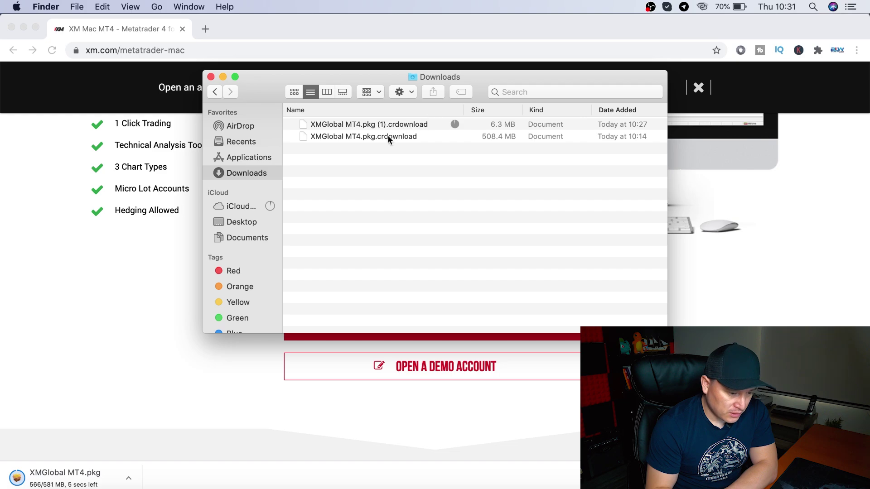
left_click(70, 434)
left_click(74, 477)
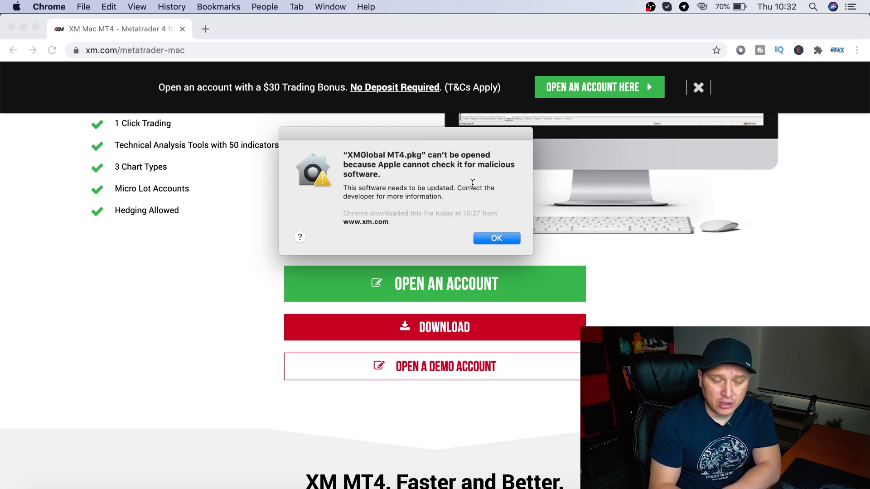
- Dismiss the warning and launch System Preferences through a Spotlight search for 'settin'
left_click(495, 239)
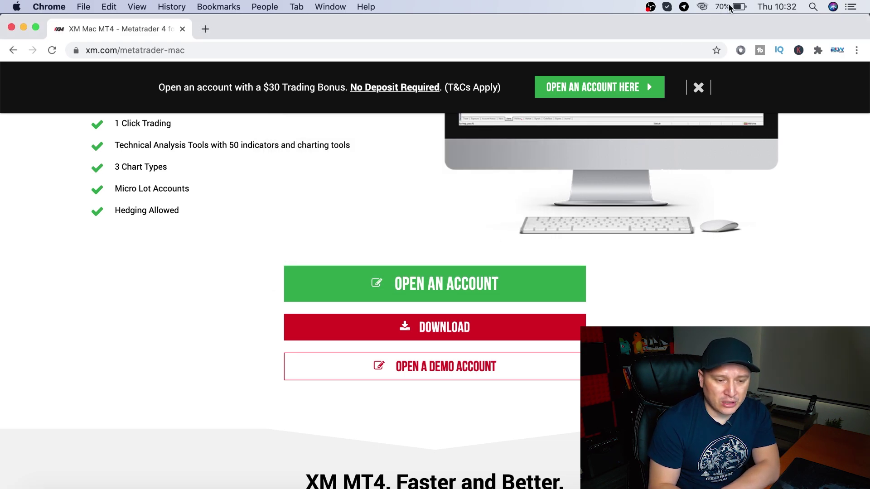
left_click(814, 7)
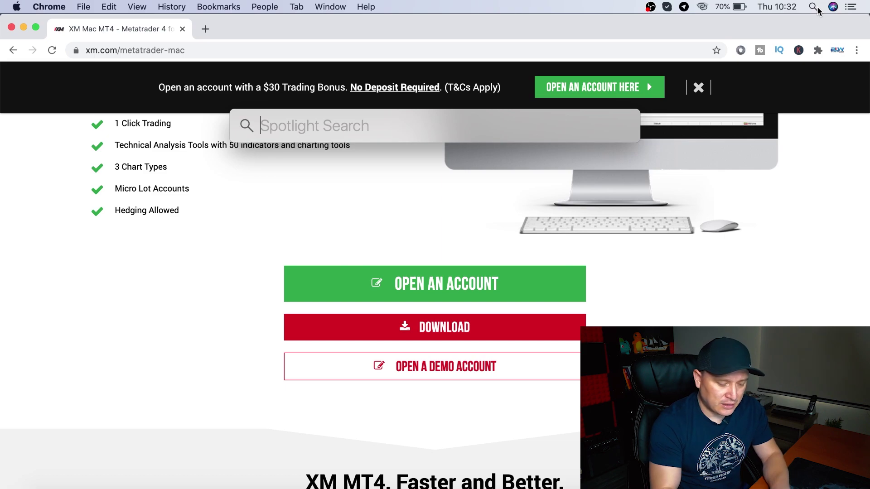
type("settin")
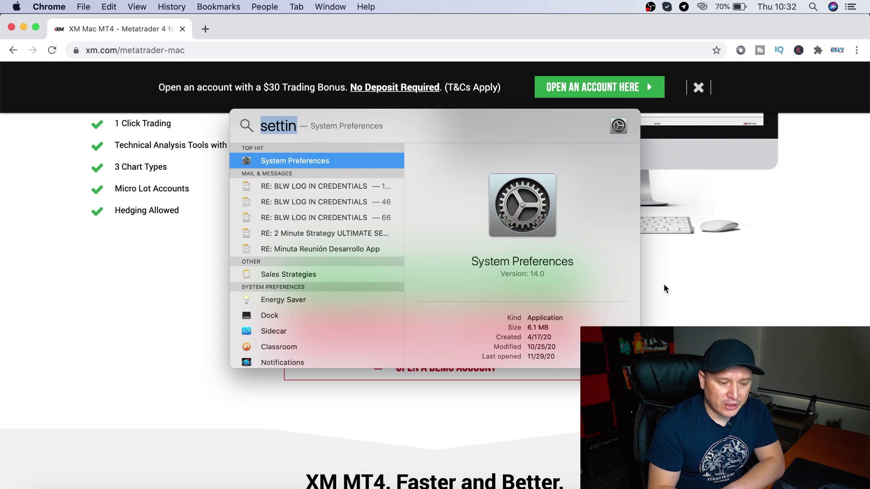
left_click(325, 164)
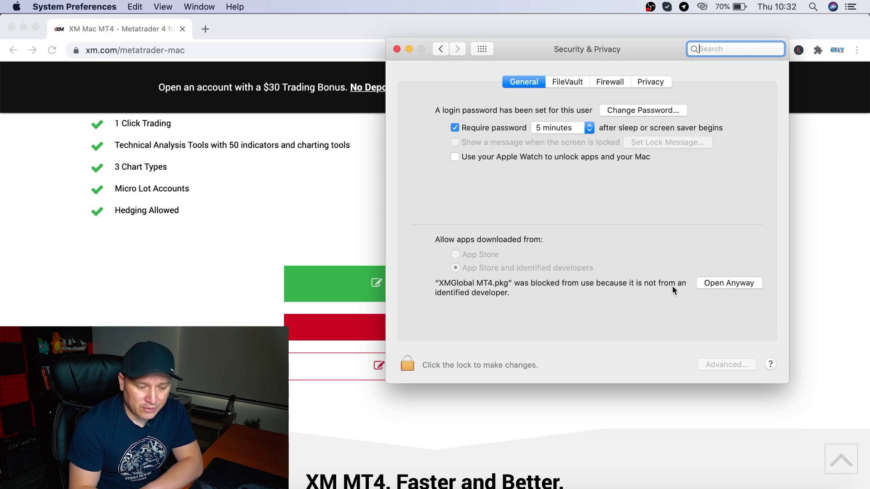
- Allow XMGlobal MT4.pkg with Open Anyway in Security & Privacy and confirm opening it
left_click(719, 280)
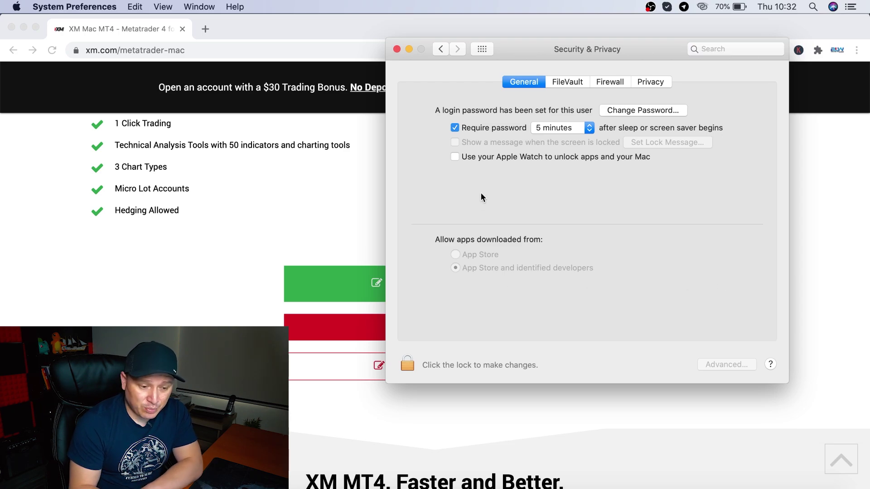
left_click(651, 82)
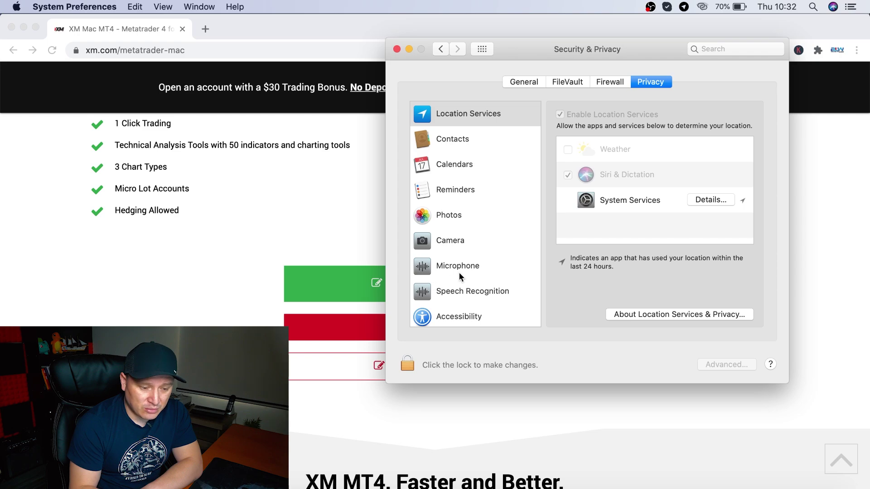
scroll(460, 277, "down", 5)
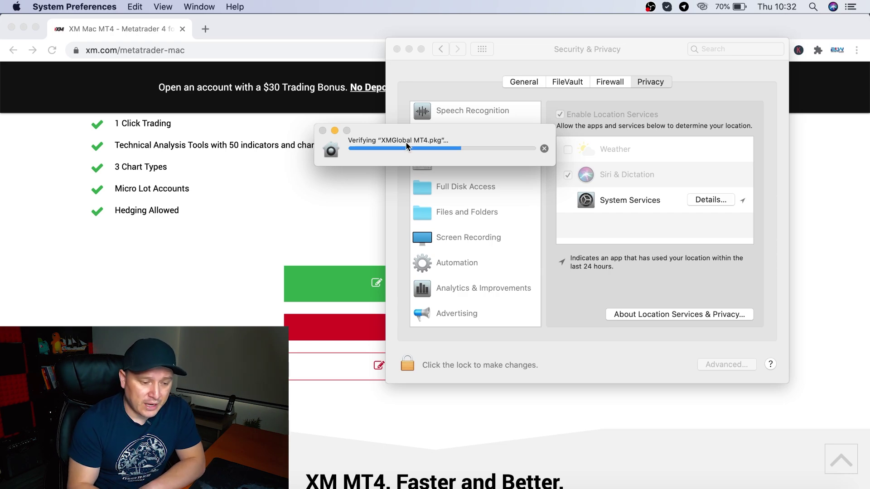
left_click(397, 49)
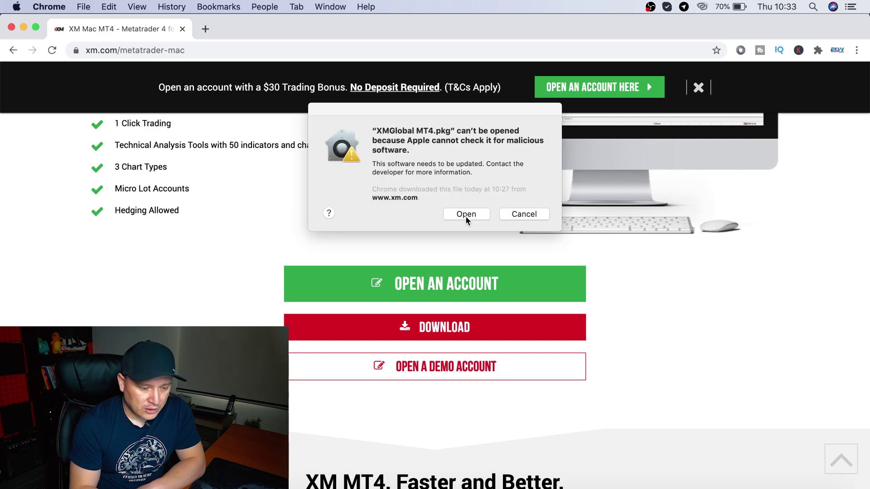
left_click(466, 216)
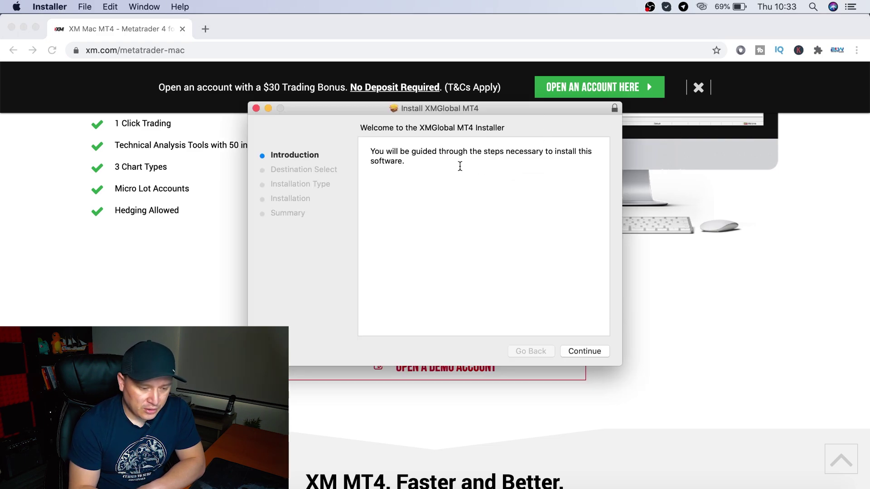
- Run the standard XMGlobal MT4 install on Macintosh HD, then close the installer and keep the package
left_click(587, 352)
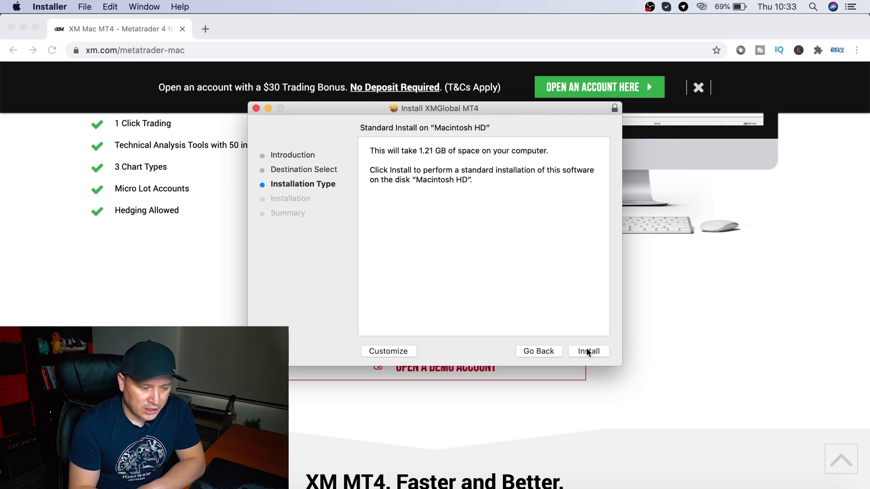
left_click(585, 351)
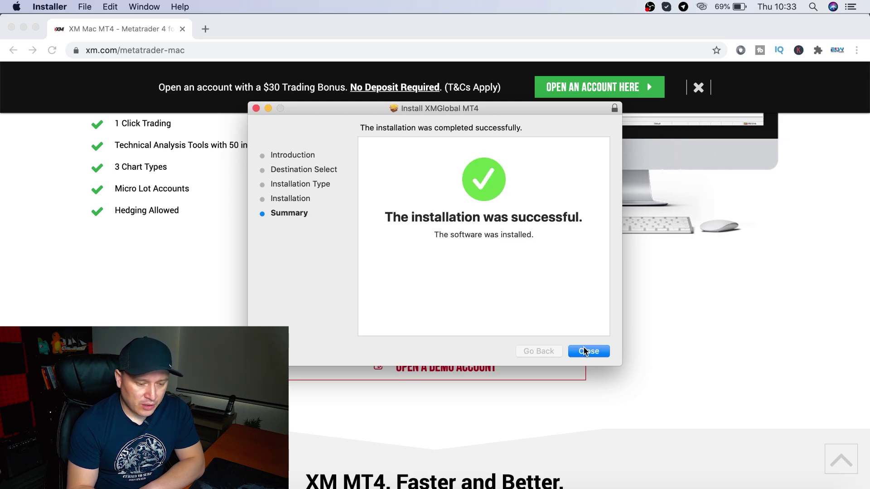
left_click(584, 351)
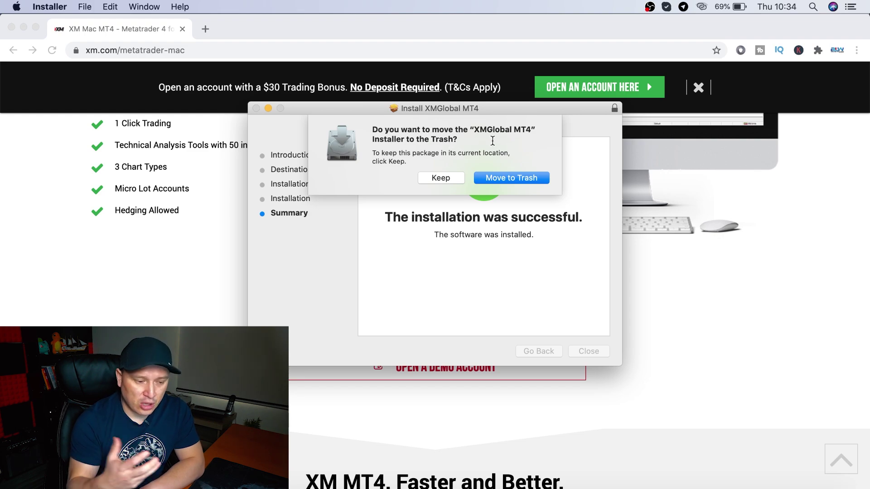
left_click(449, 177)
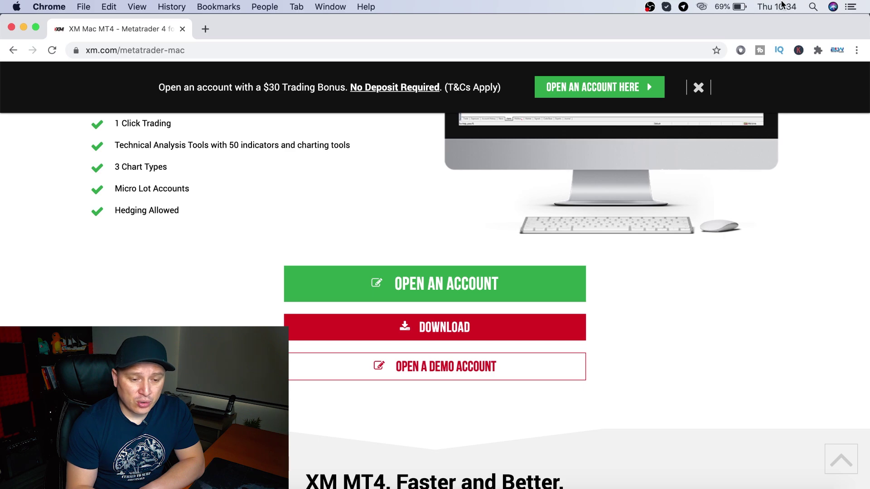
- Search Spotlight for 'xm' and launch the XM Global MT4 app
left_click(812, 8)
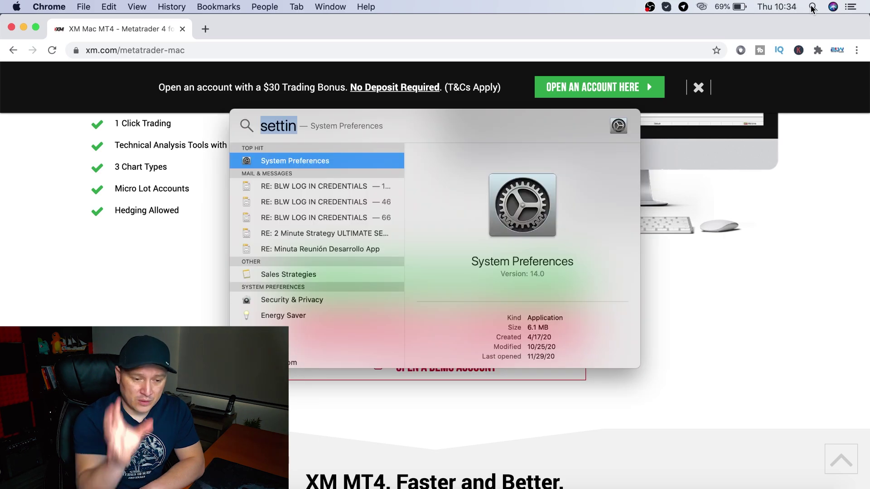
type("xm")
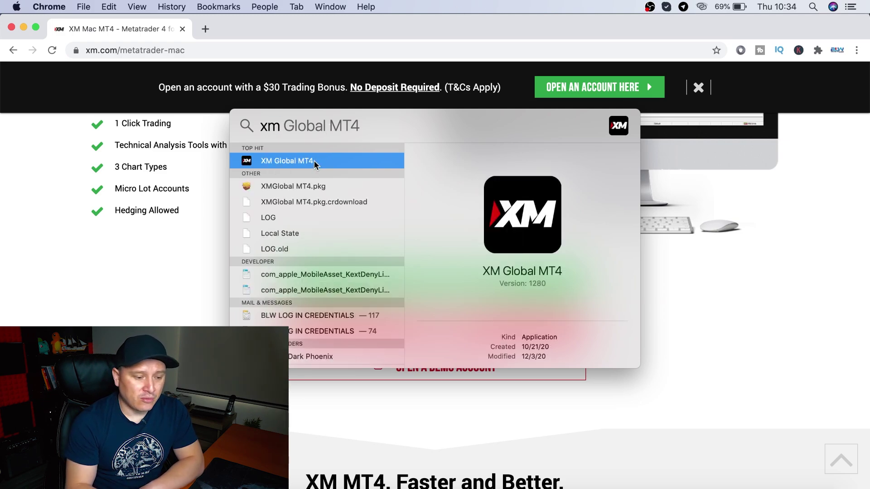
double_click(315, 162)
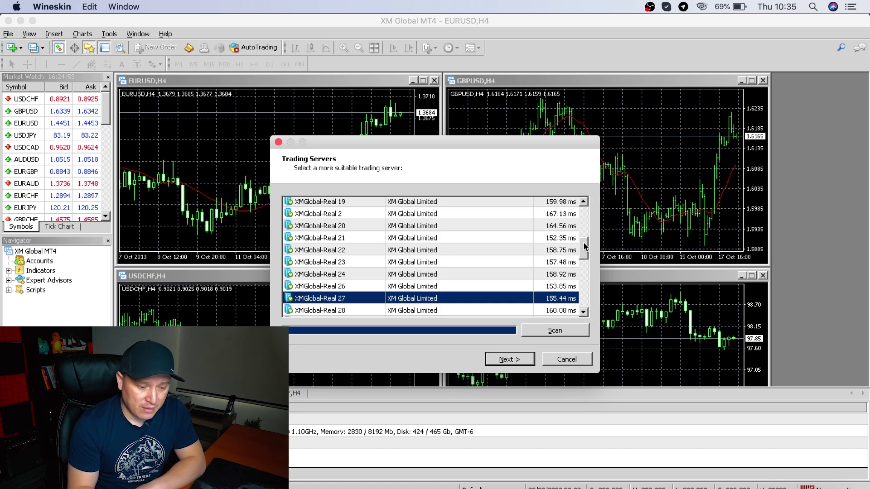
- Add IC Markets as a broker, pick the ICMarketsSC-Live17 server, and log in with an existing trade account
left_click_drag(584, 248, 587, 282)
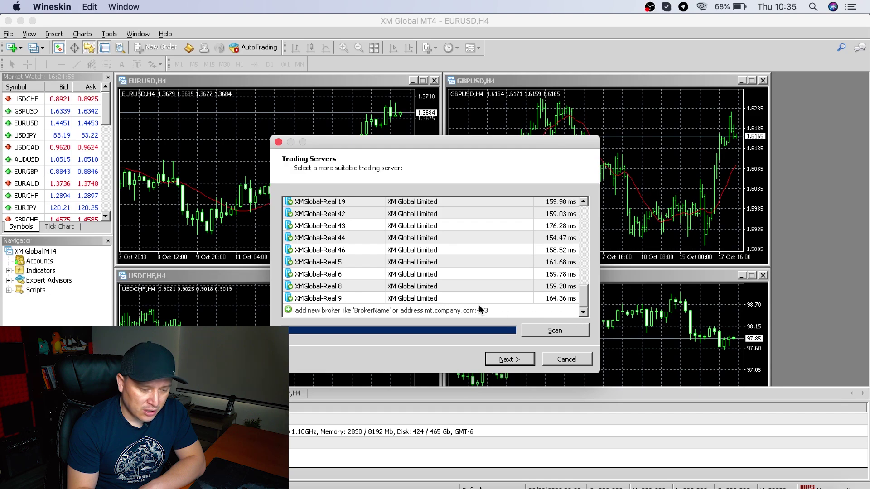
left_click(480, 308)
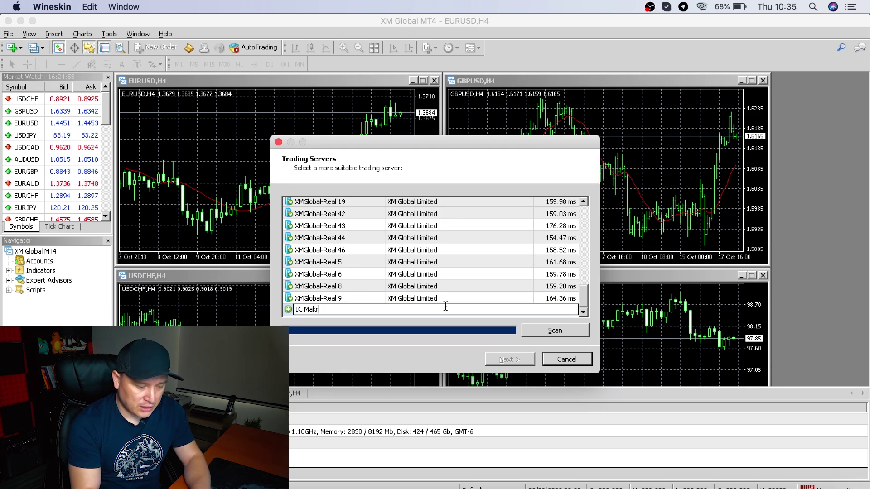
left_click(562, 332)
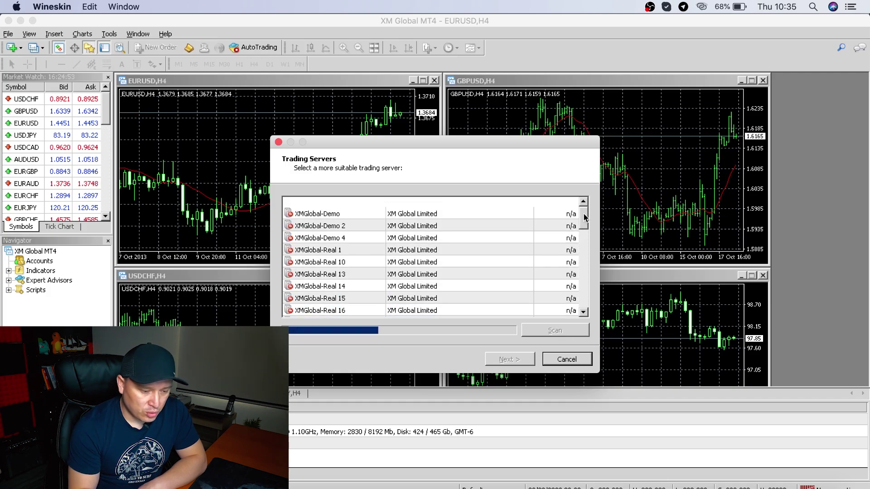
left_click_drag(585, 229, 577, 315)
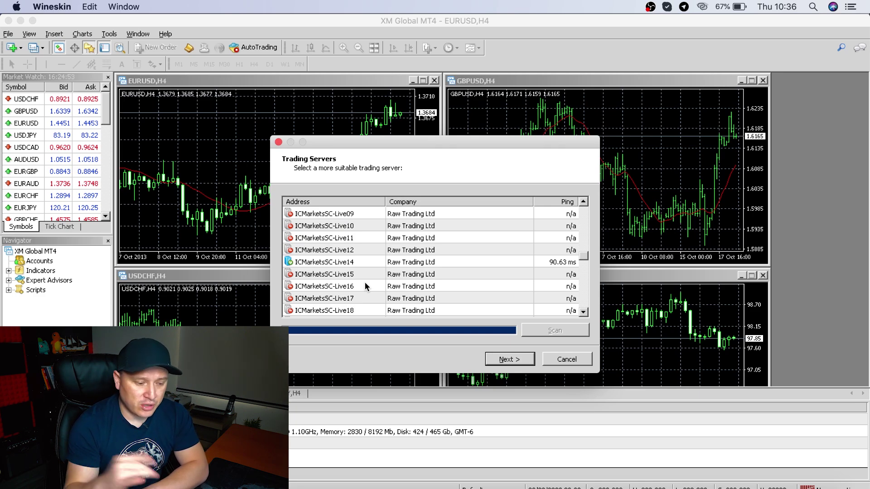
left_click(354, 297)
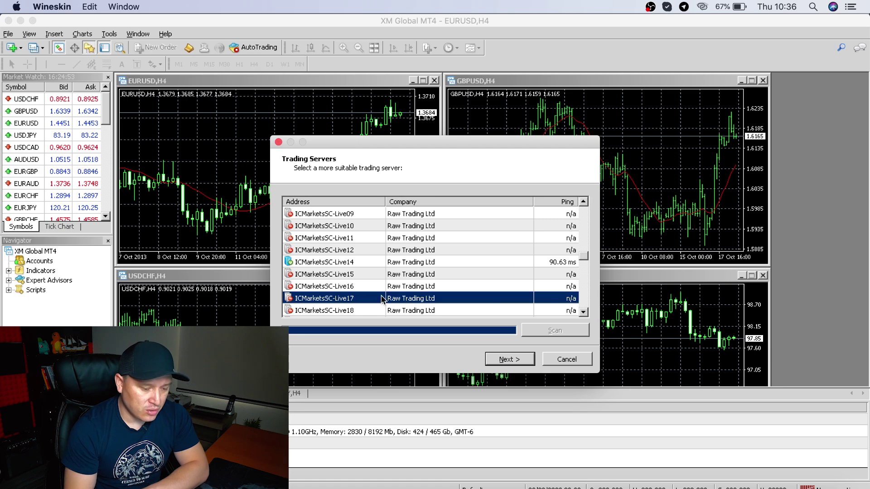
left_click(508, 356)
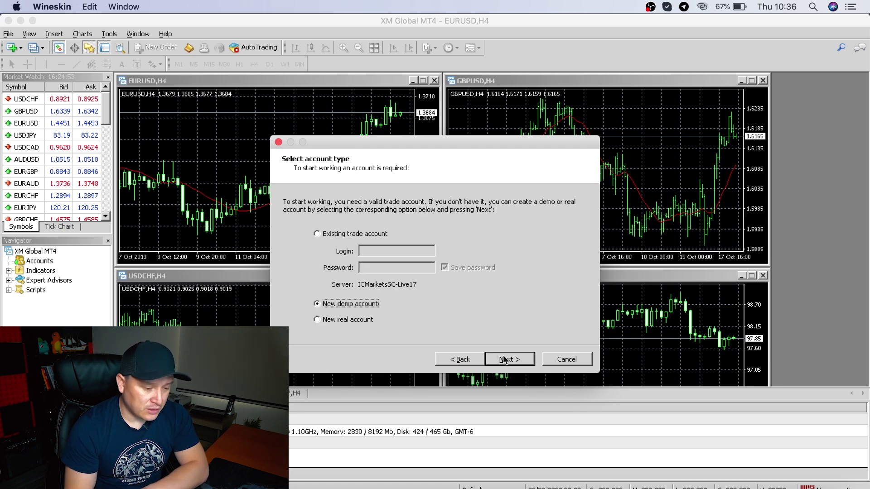
left_click(322, 234)
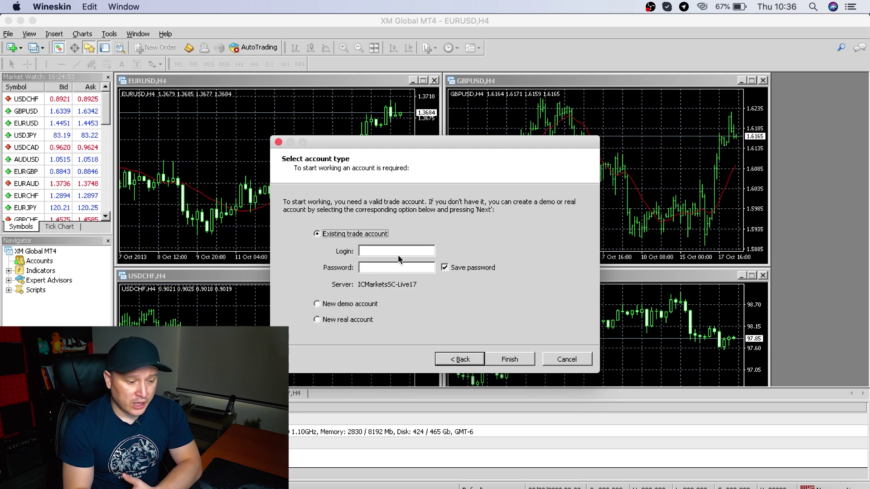
left_click(511, 363)
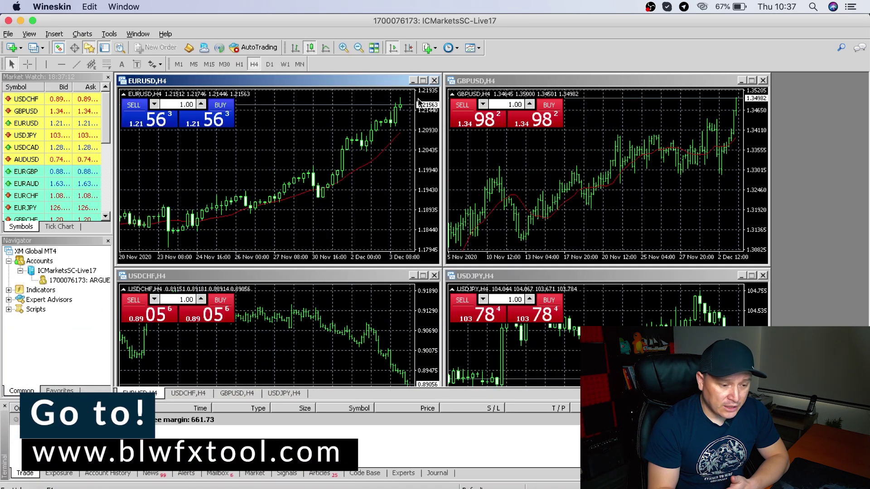
- Close the four default H4 charts and open a new EURUSD chart in the empty workspace
left_click(435, 80)
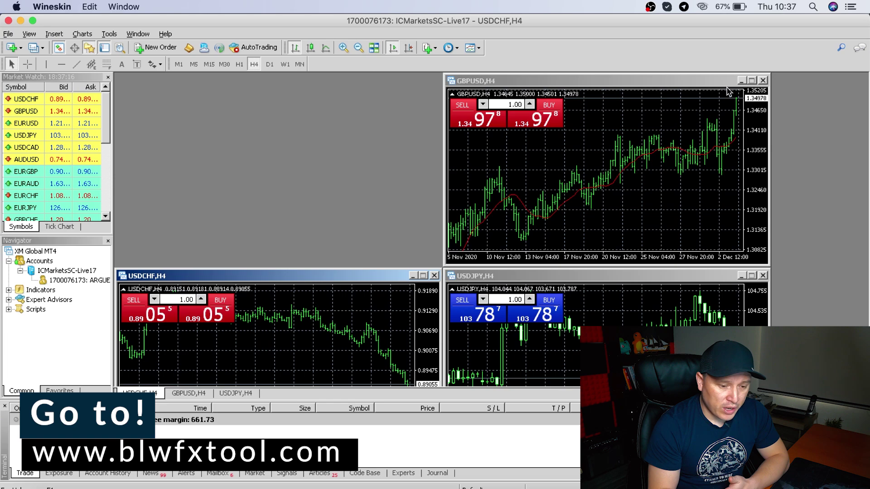
left_click(763, 80)
left_click(763, 275)
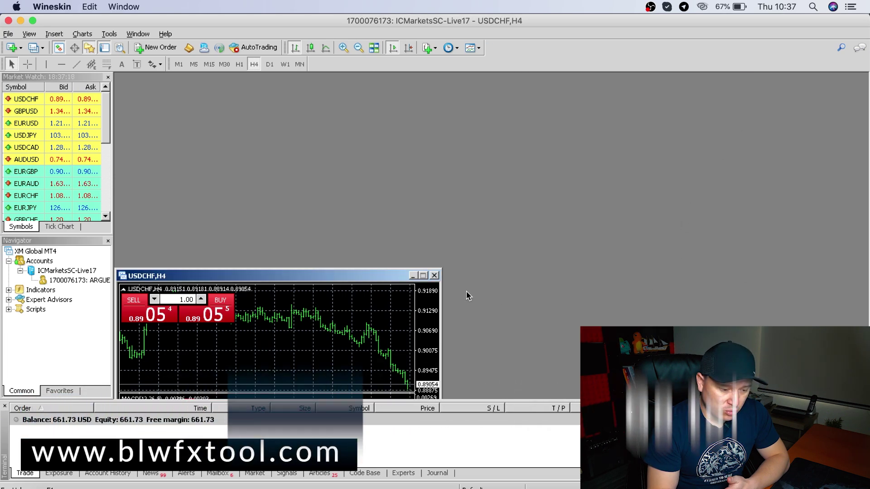
left_click(435, 276)
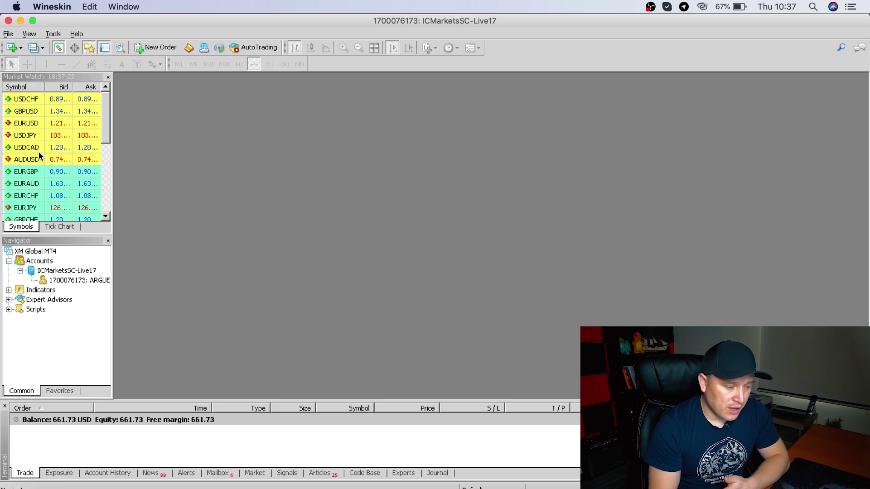
left_click_drag(26, 123, 797, 137)
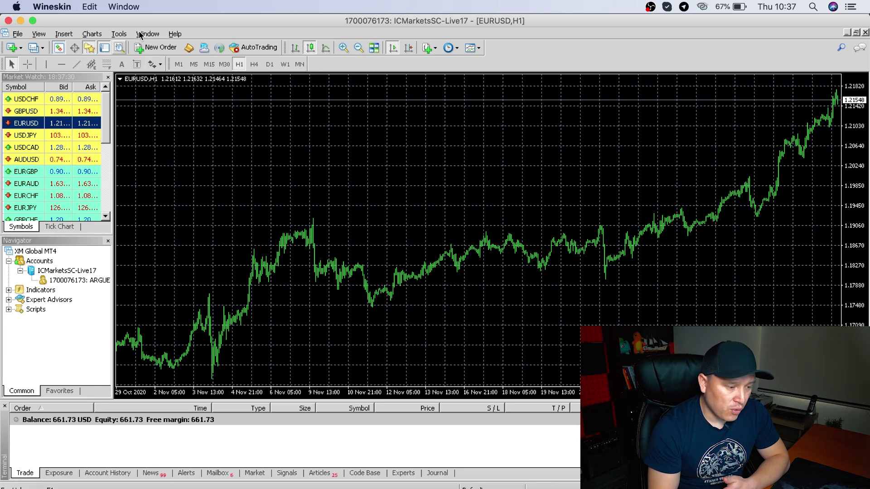
- Hide the chart grid, zoom in on the candles, and show the Account History tab
left_click(92, 34)
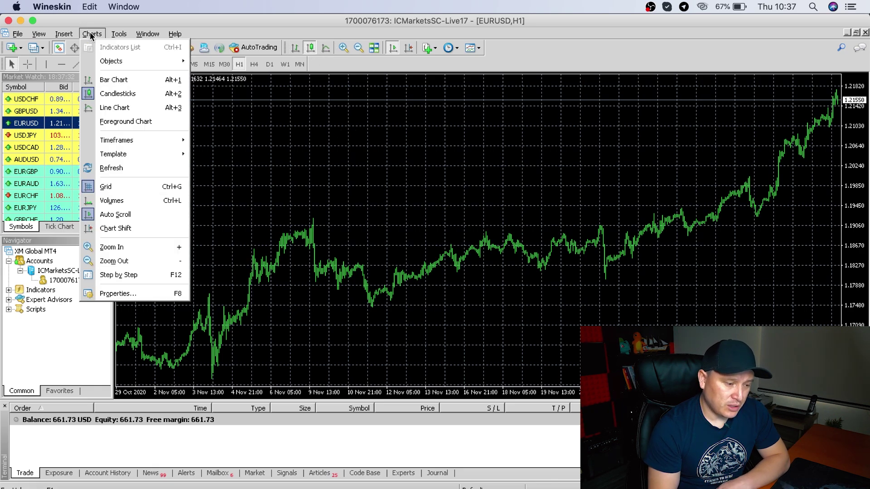
left_click(117, 187)
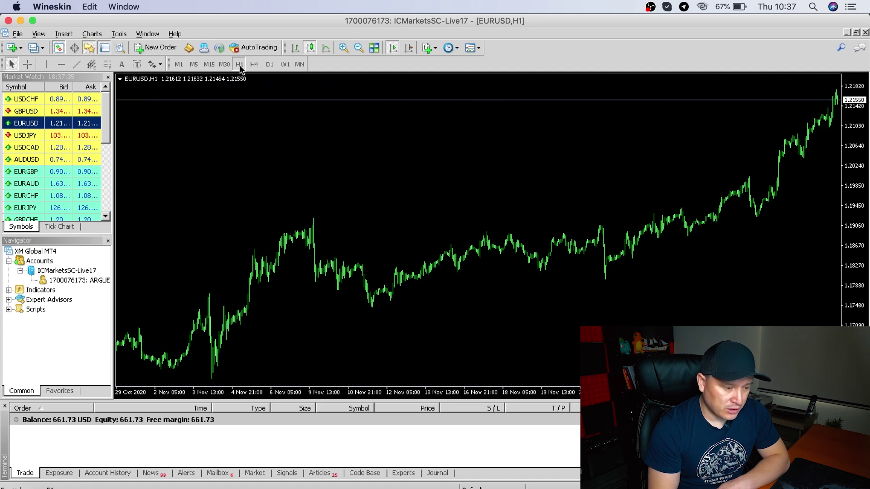
left_click(342, 54)
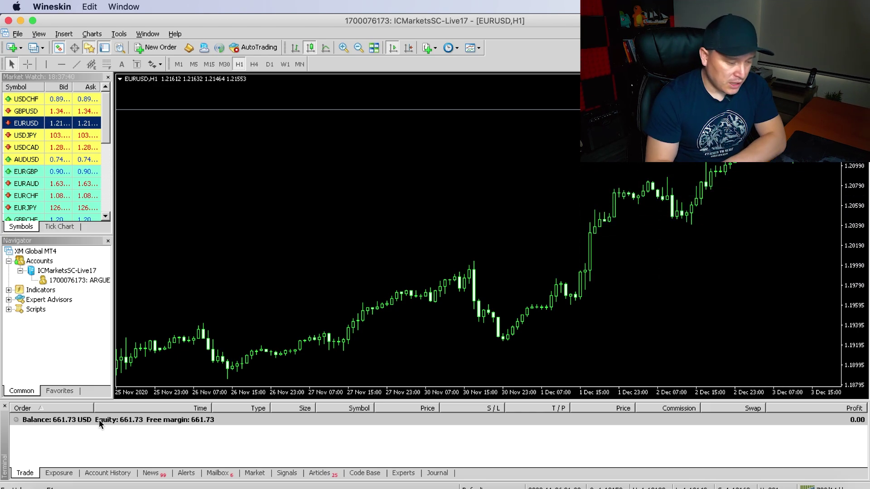
left_click(108, 474)
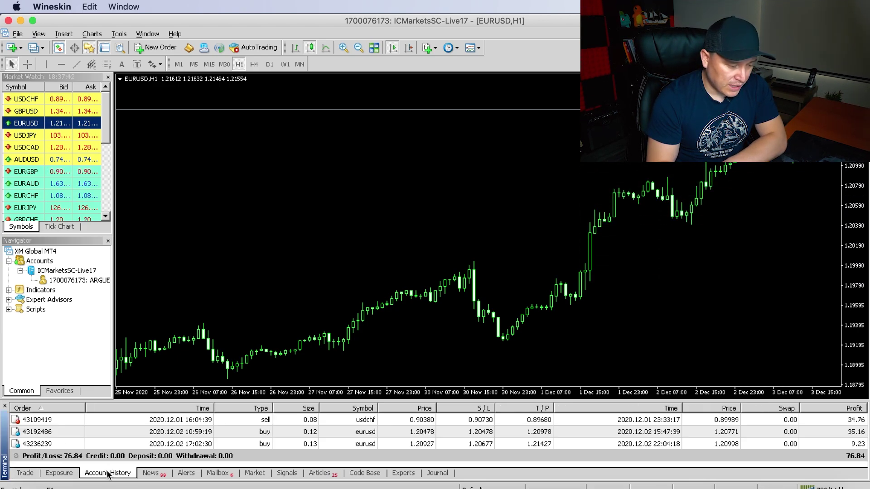
mouse_move(231, 436)
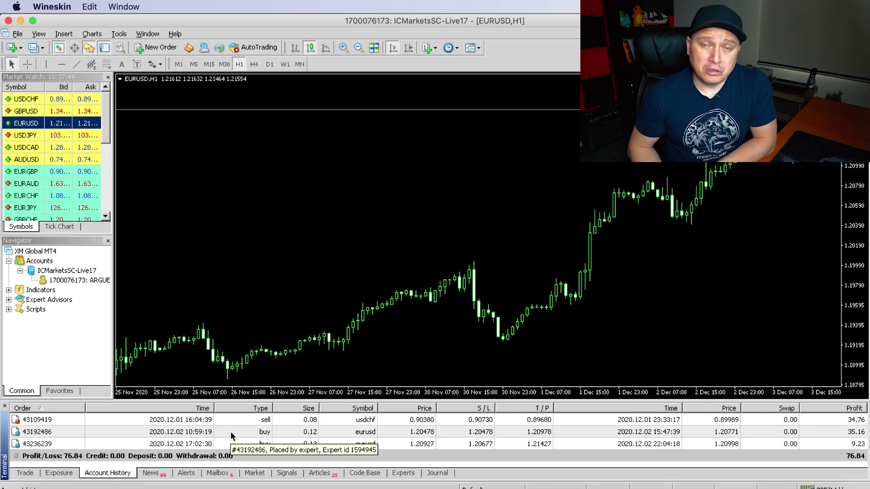